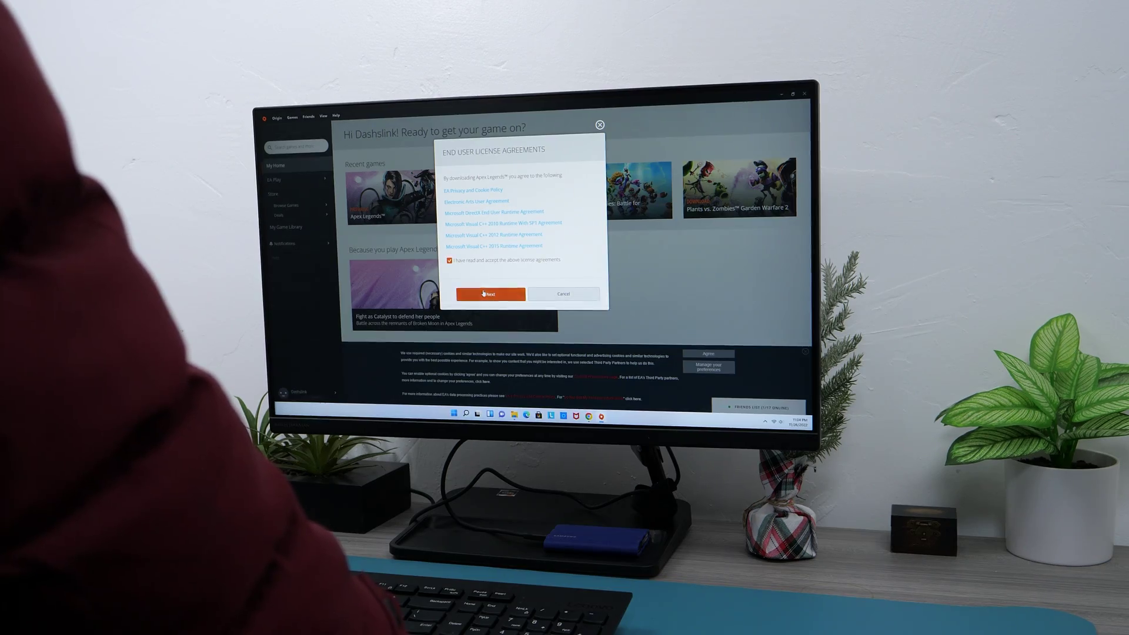
left_click(483, 294)
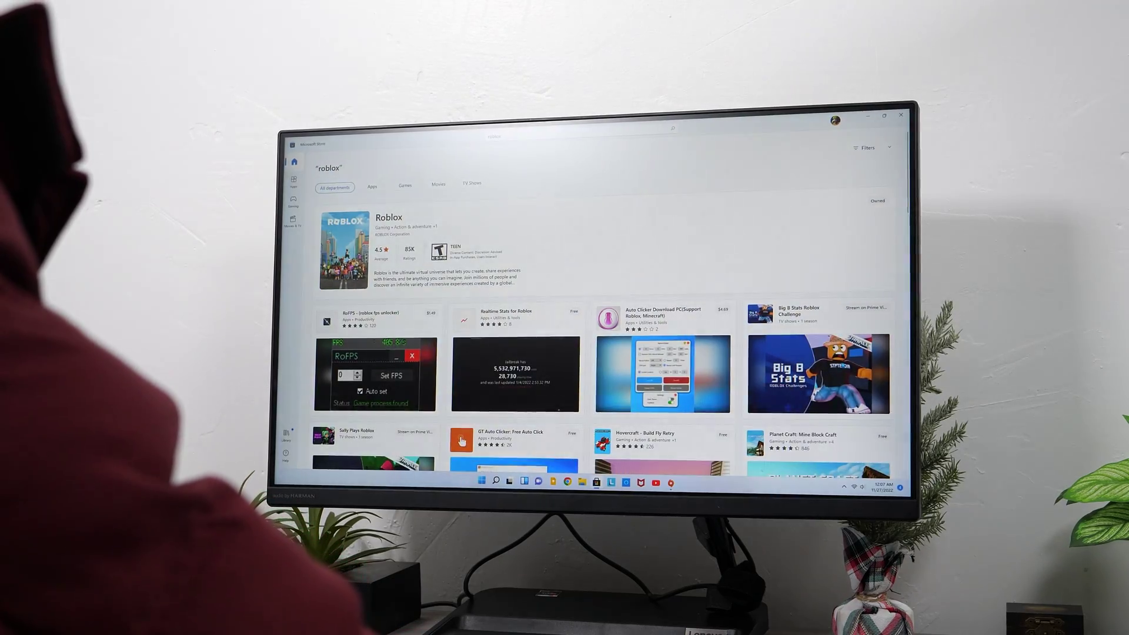
left_click(380, 256)
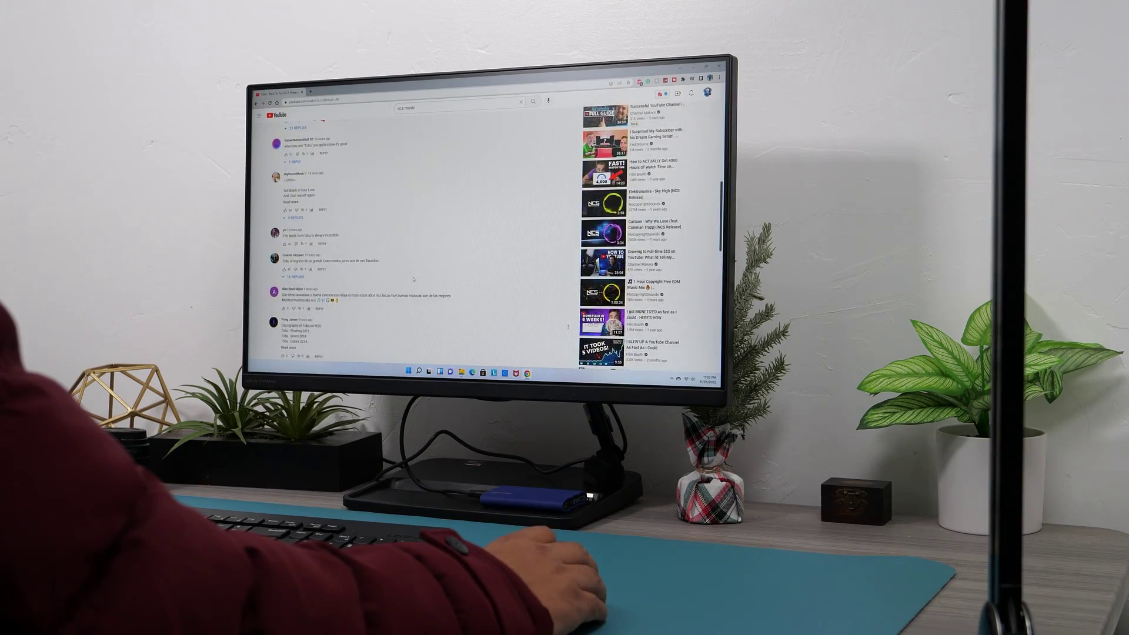
scroll(414, 279, "up", 5)
scroll(412, 279, "up", 5)
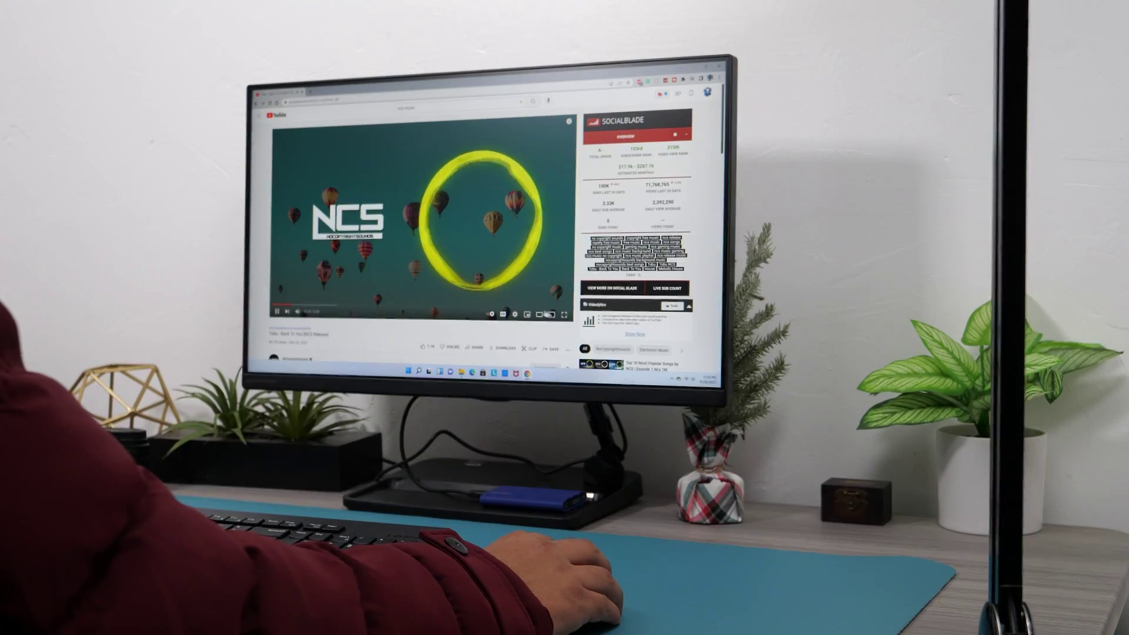
key("F11")
left_click(565, 295)
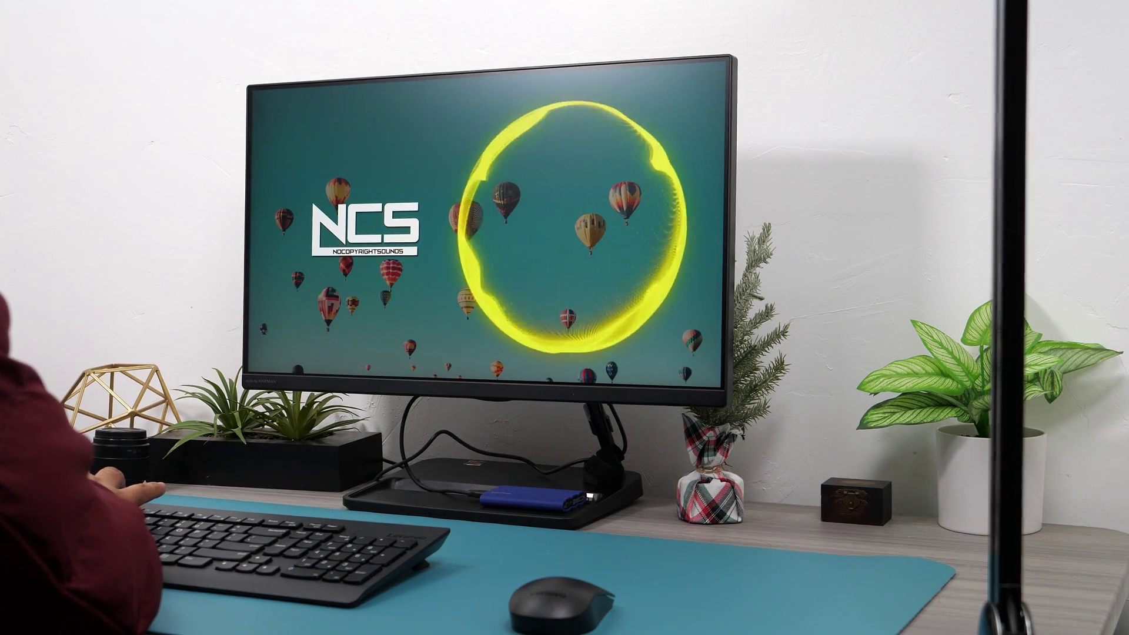
key("XF86AudioRaiseVolume")
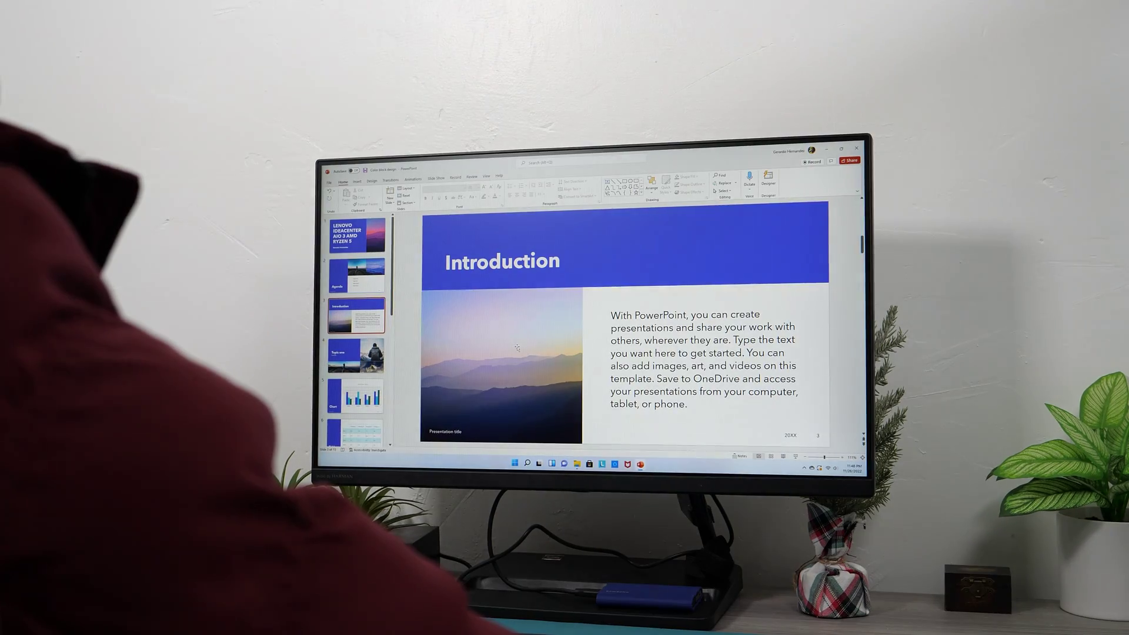
scroll(516, 347, "down", 1)
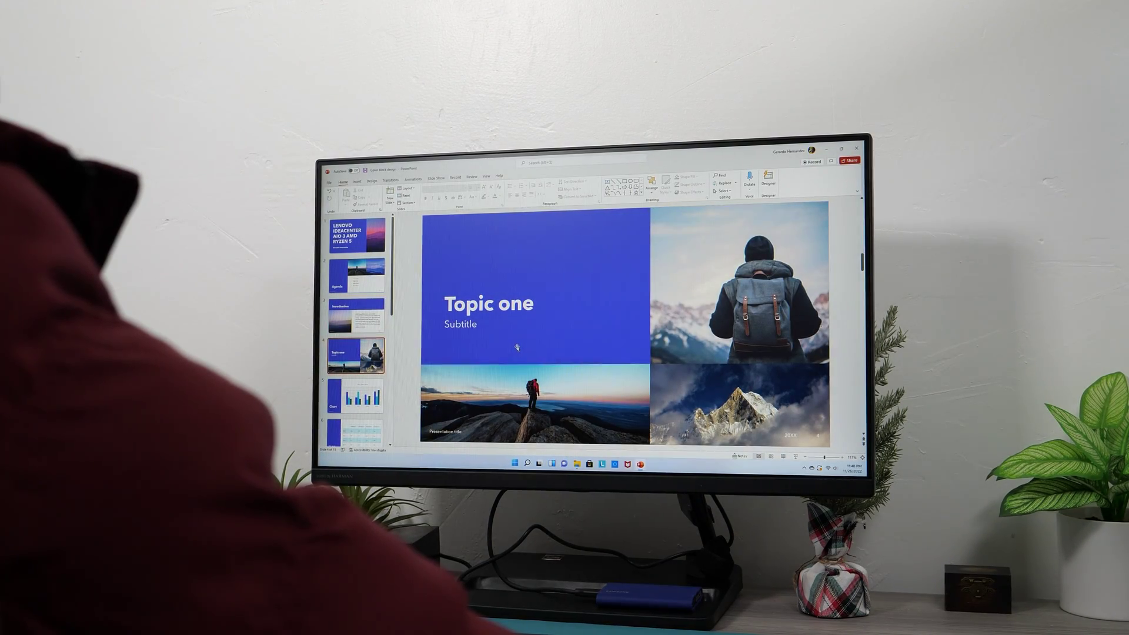
scroll(517, 346, "down", 1)
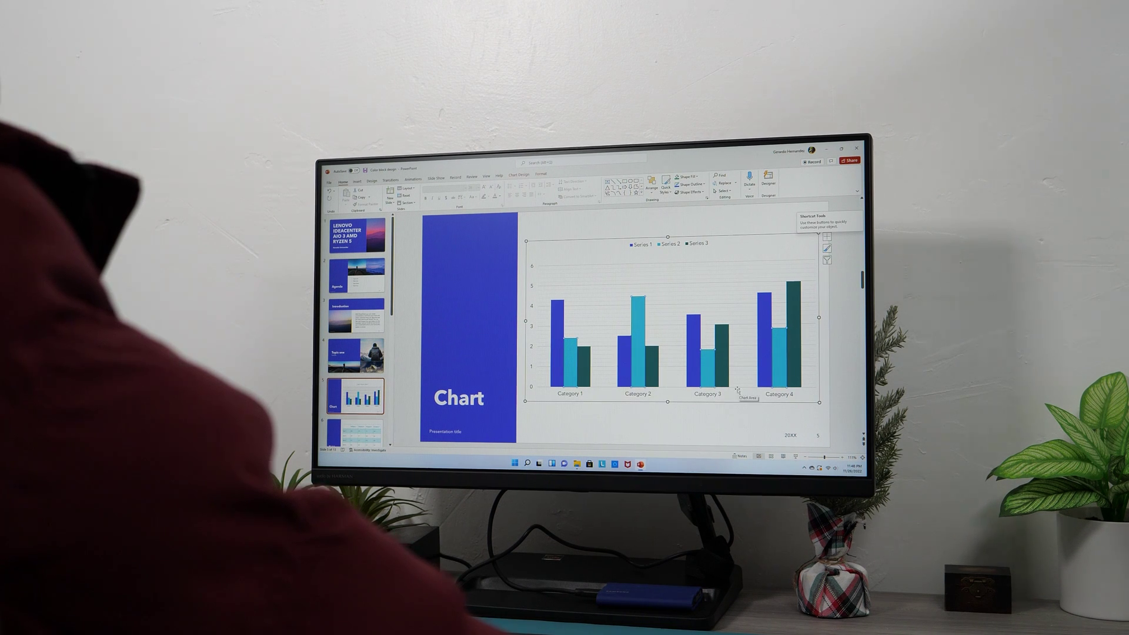
scroll(737, 390, "down", 2)
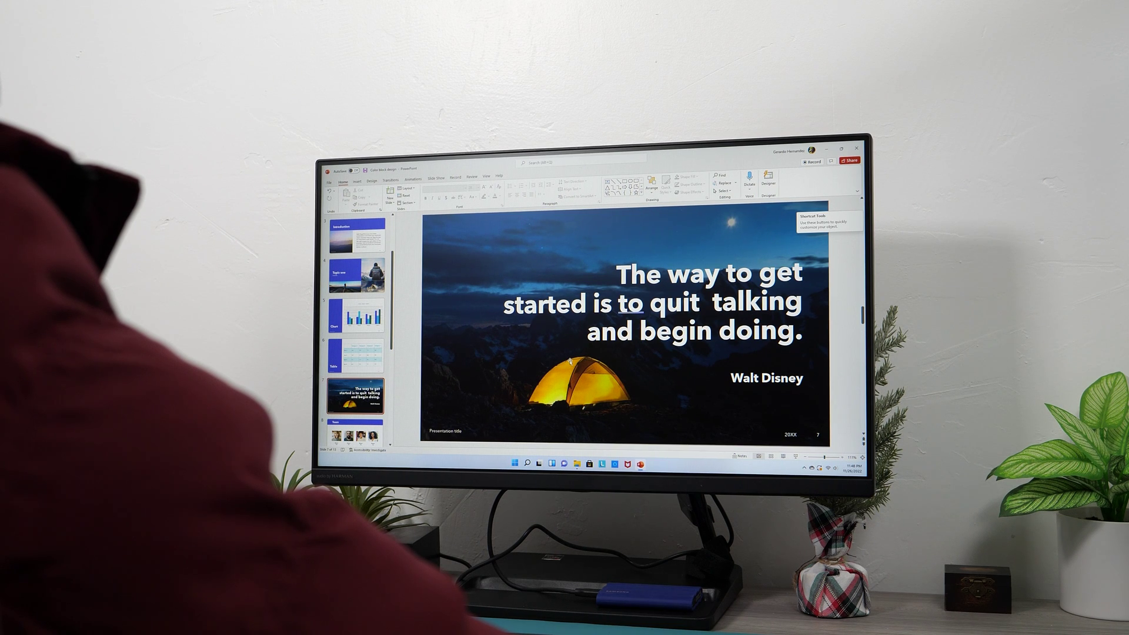
scroll(570, 361, "down", 1)
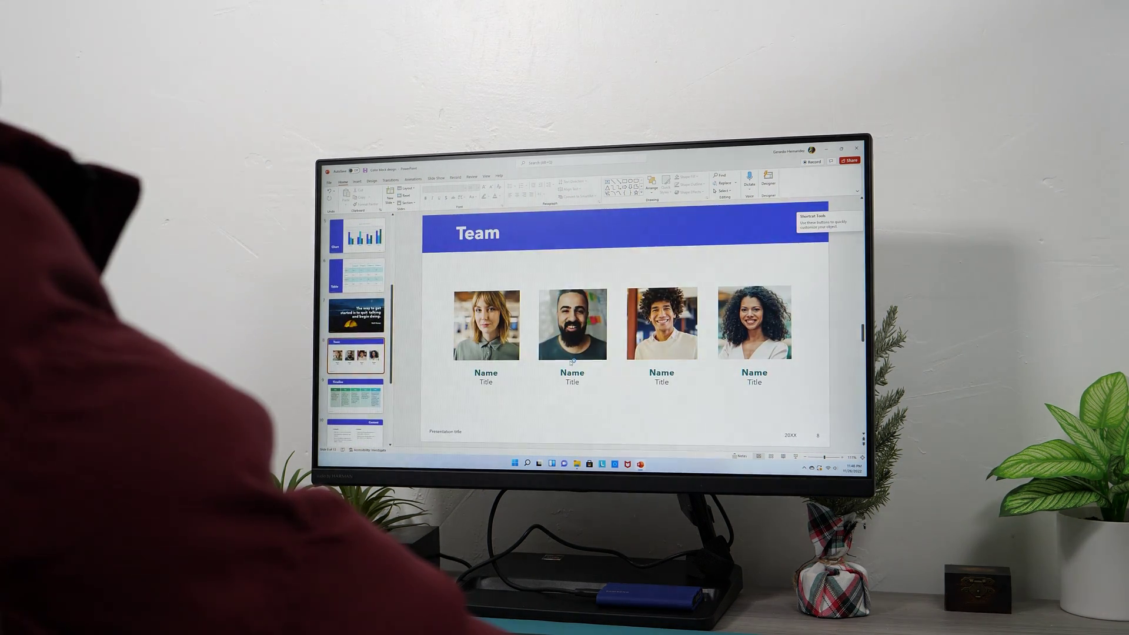